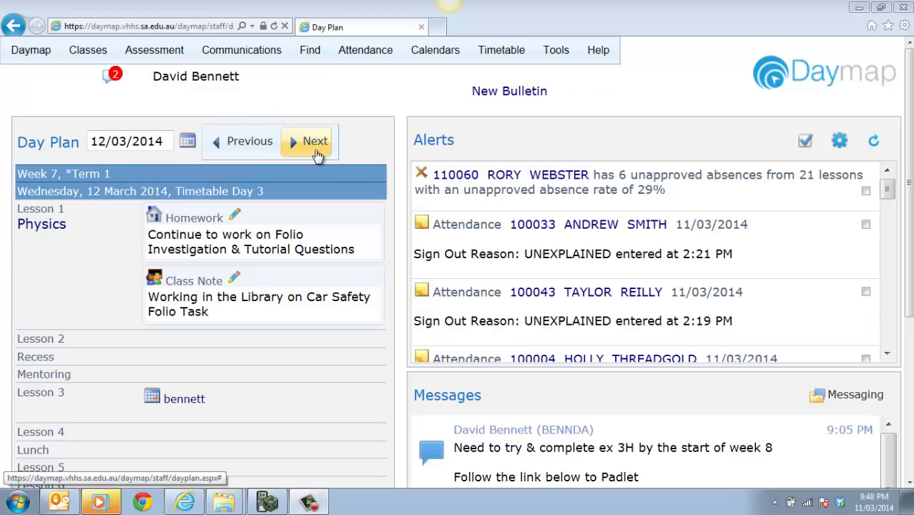
# Open the Physics class in Lesson 1 on 12/03/2014 and bring up its lesson files manager.
pyautogui.click(39, 228)
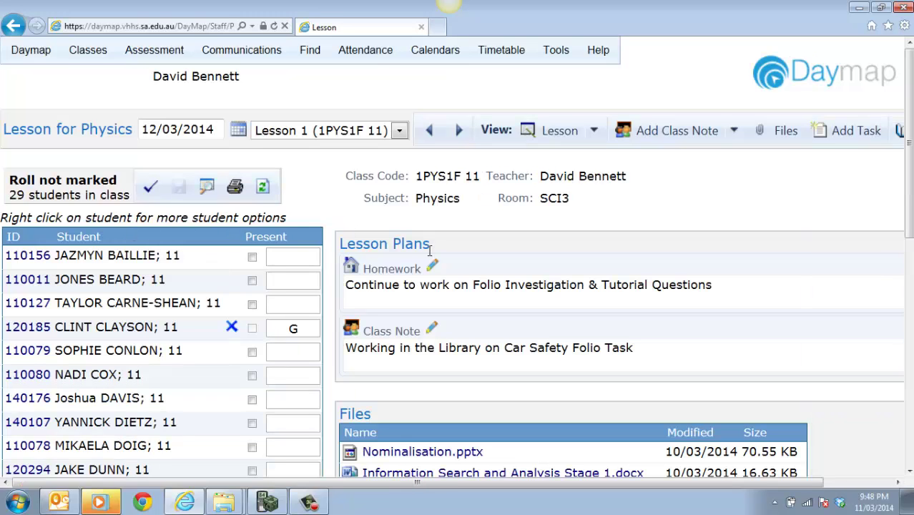
pyautogui.scroll(-2, 908, 167)
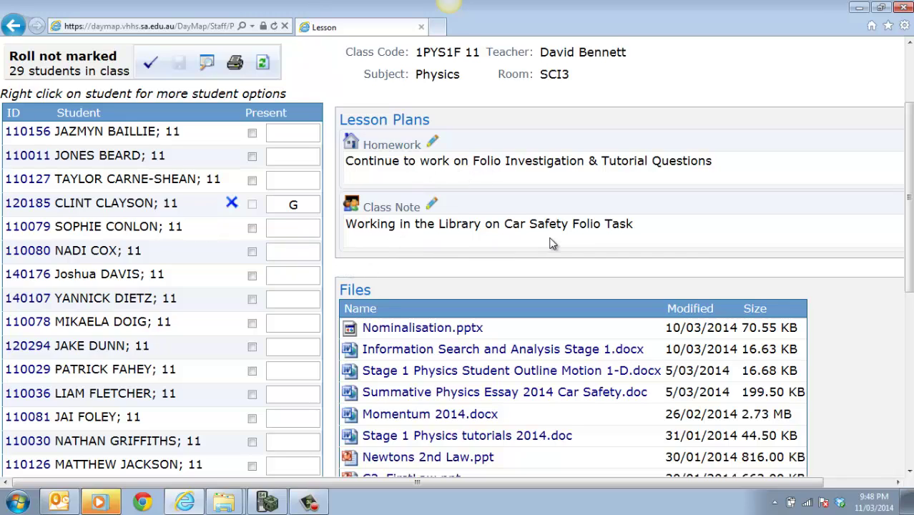
pyautogui.scroll(2, 456, 286)
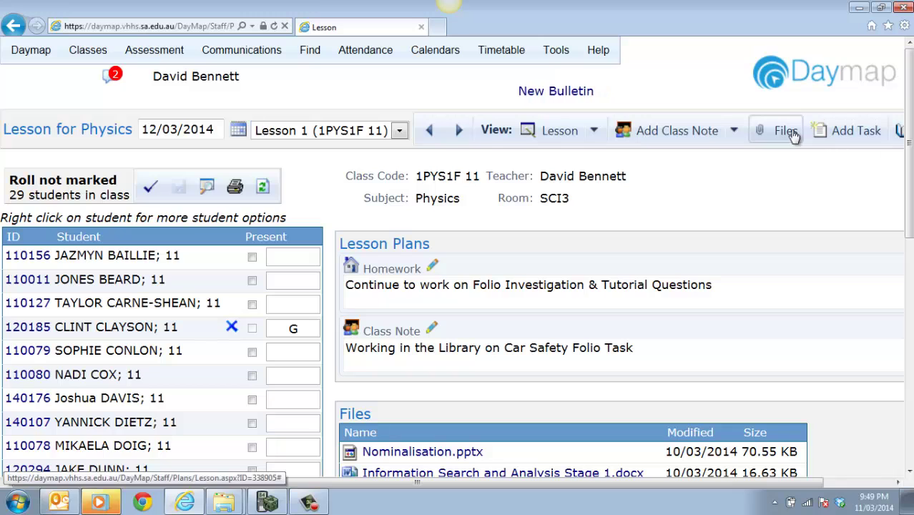
pyautogui.click(786, 134)
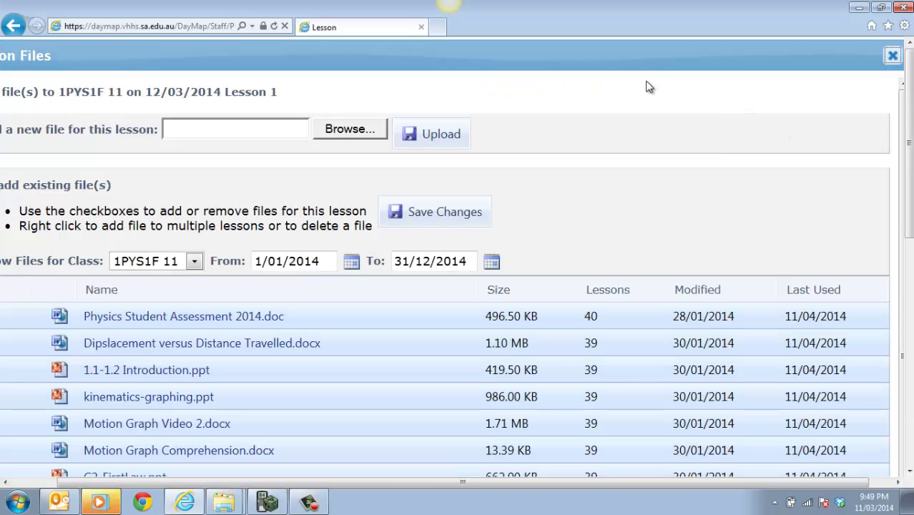
# Start choosing a new lesson file to upload and browse from the Desktop through the teacher's 2014 and school folders to the Physics folder.
pyautogui.click(366, 127)
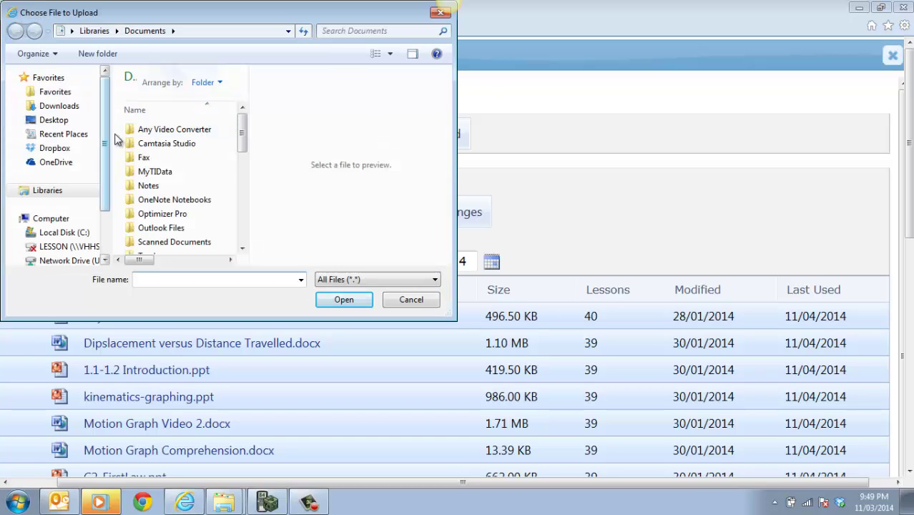
pyautogui.click(71, 119)
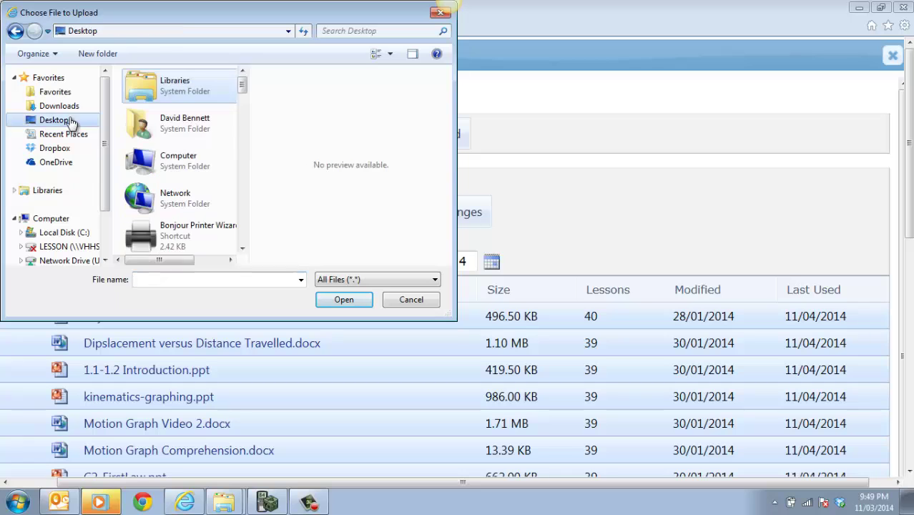
pyautogui.moveTo(241, 81); pyautogui.dragTo(242, 161)
pyautogui.doubleClick(184, 136)
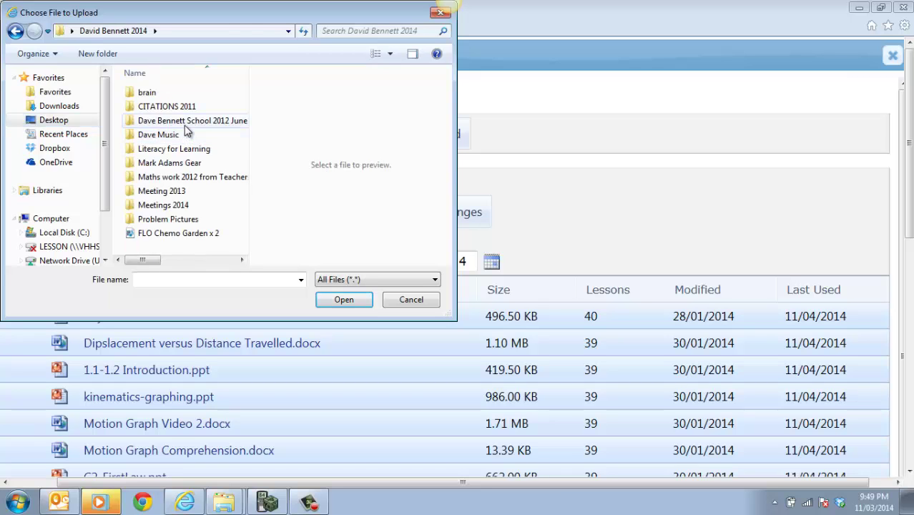
pyautogui.doubleClick(228, 120)
pyautogui.moveTo(241, 103); pyautogui.dragTo(242, 165)
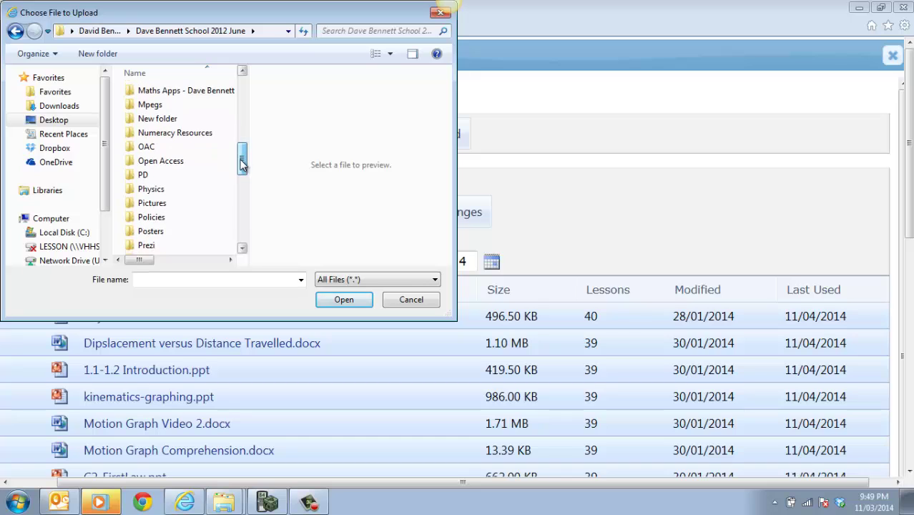
pyautogui.doubleClick(154, 186)
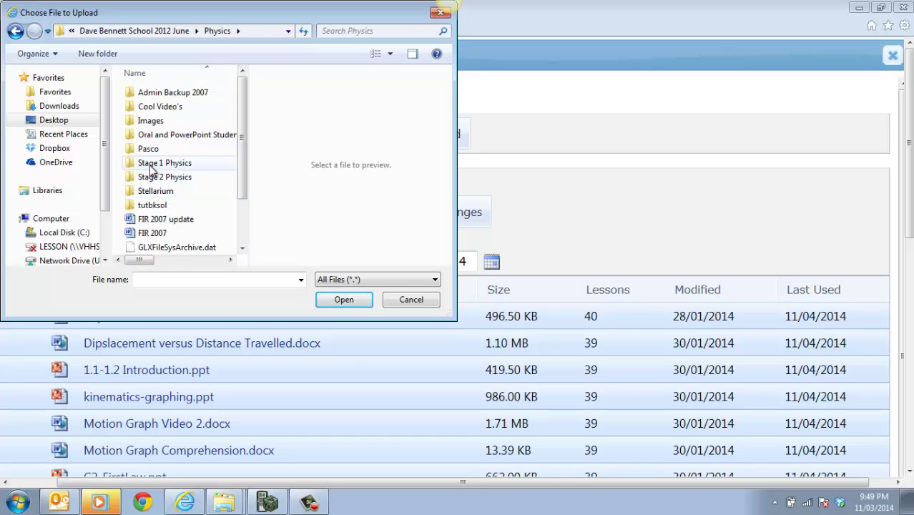
# Choose "Pre Assessment Reflection Sheet final" from Stage 1 Physics > Physics A > Tests & Assignment as the file to upload.
pyautogui.doubleClick(151, 165)
pyautogui.click(152, 153)
pyautogui.doubleClick(151, 151)
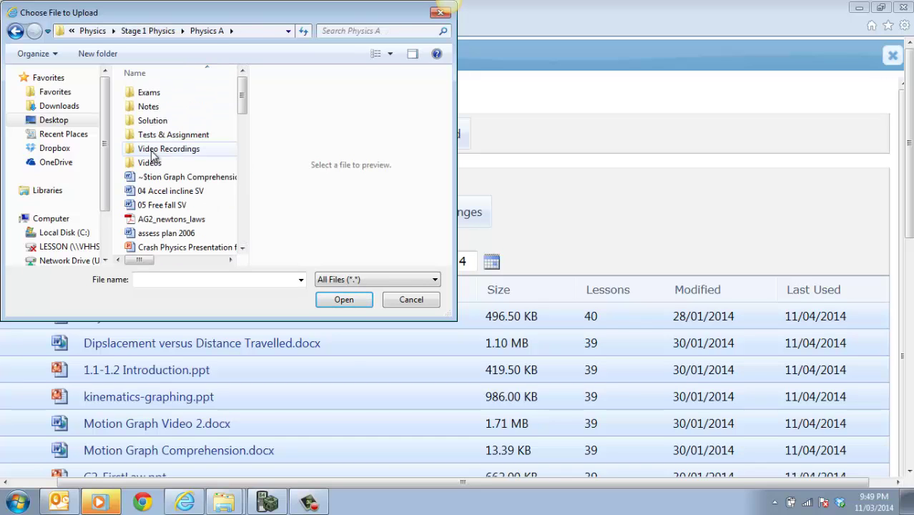
pyautogui.click(187, 136)
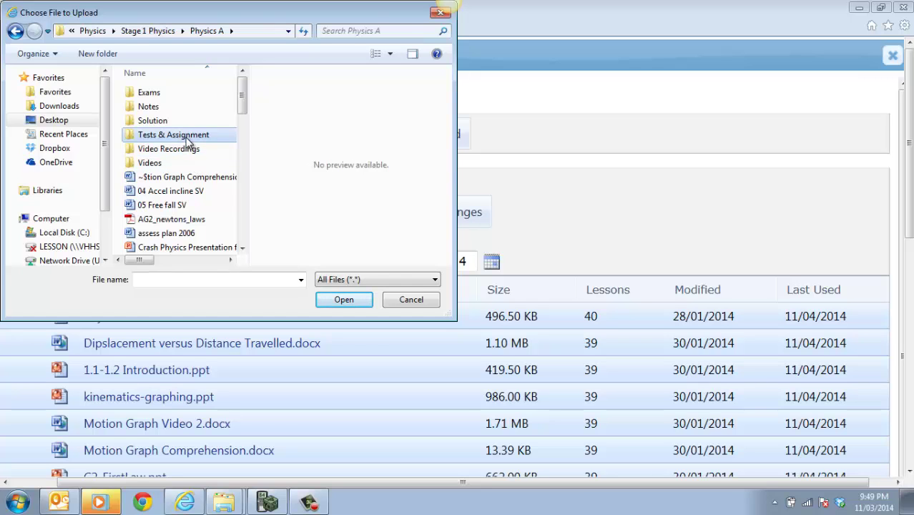
pyautogui.doubleClick(187, 136)
pyautogui.moveTo(241, 118); pyautogui.dragTo(311, 220)
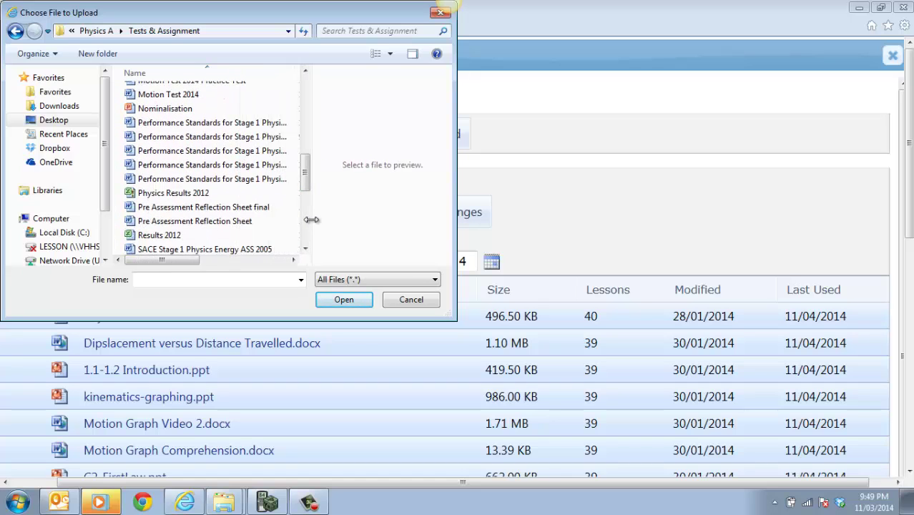
pyautogui.doubleClick(241, 207)
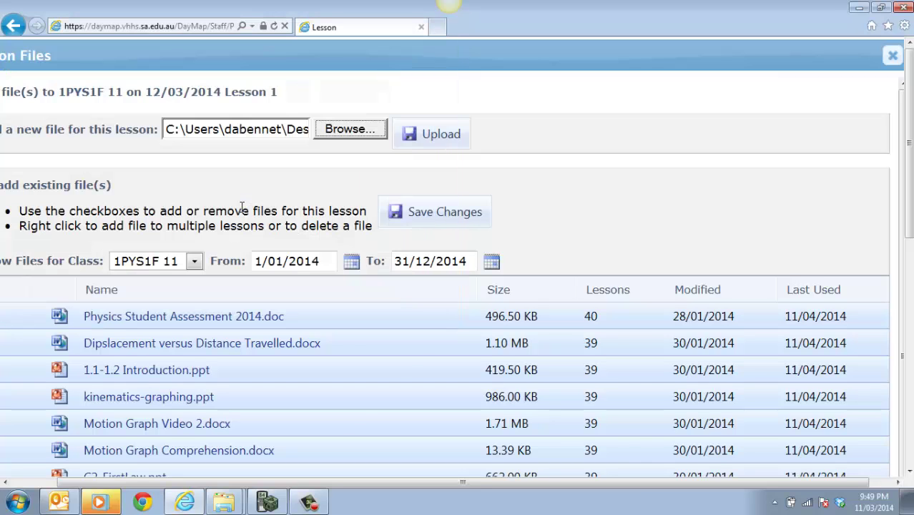
# Upload the chosen reflection sheet, adding it for the next 5 lessons of this class, and return to the lesson page.
pyautogui.click(434, 136)
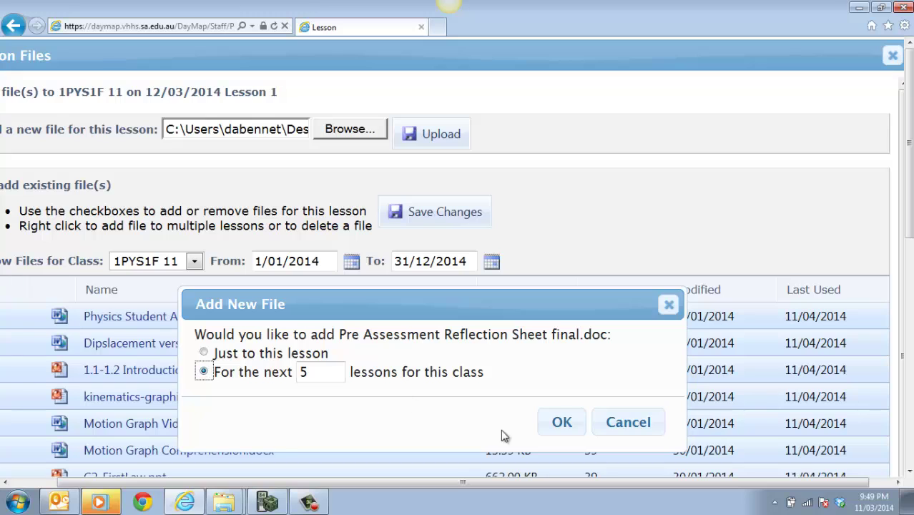
pyautogui.click(562, 421)
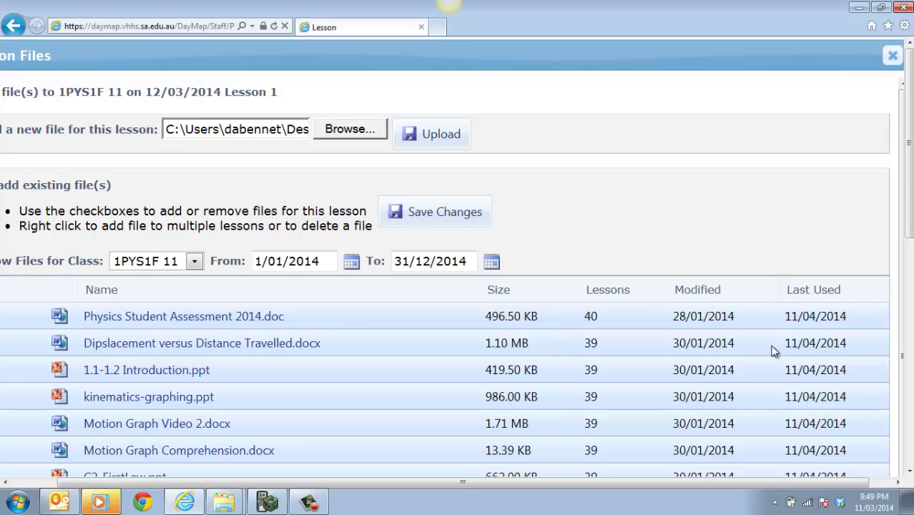
pyautogui.scroll(-3, 908, 174)
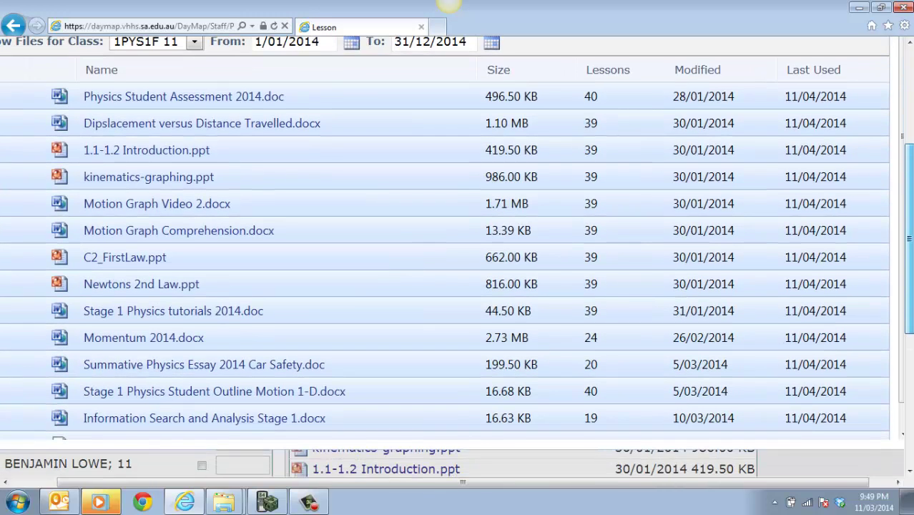
pyautogui.scroll(3, 886, 125)
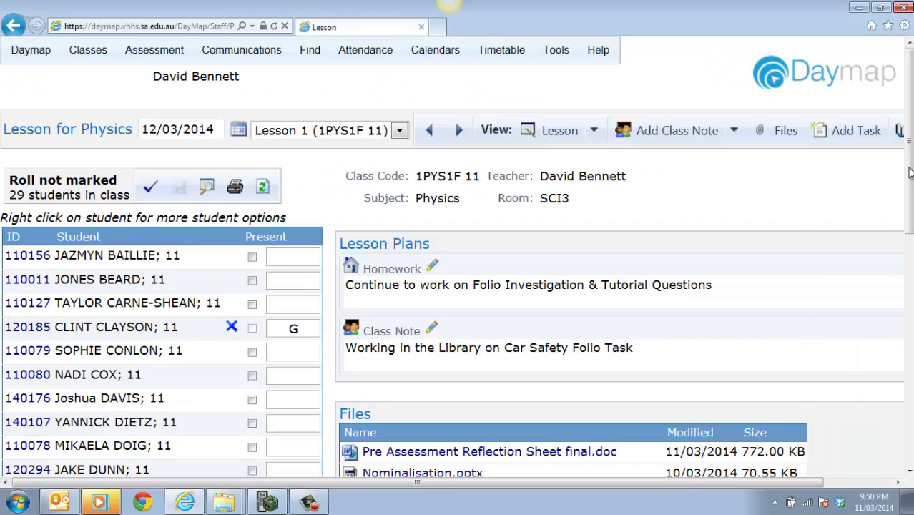
# Open Pre Assessment Reflection Sheet final.doc from the lesson's files, look over its contents and close the document.
pyautogui.scroll(-1, 912, 207)
pyautogui.scroll(-1, 912, 207)
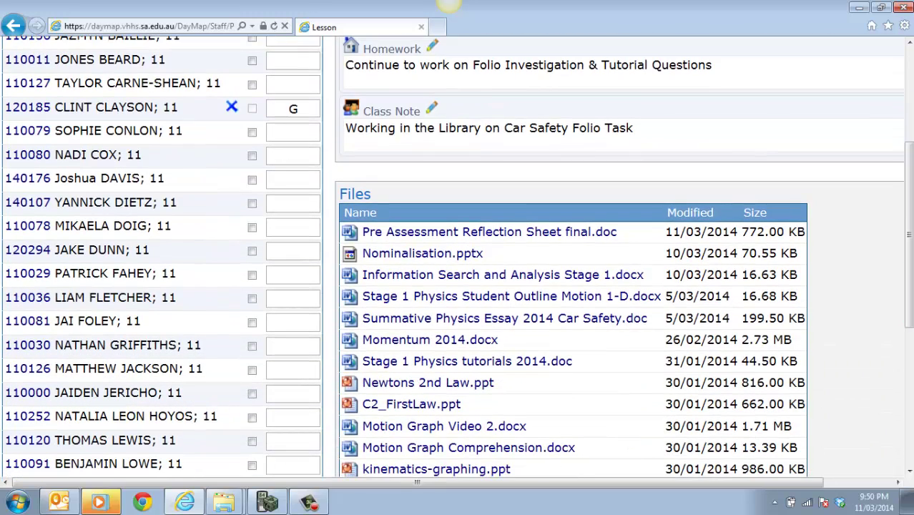
pyautogui.click(552, 242)
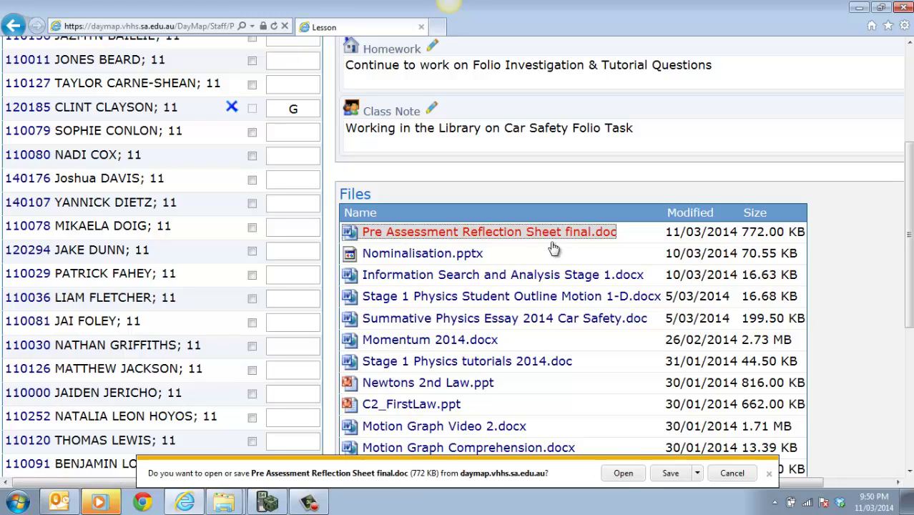
pyautogui.click(623, 472)
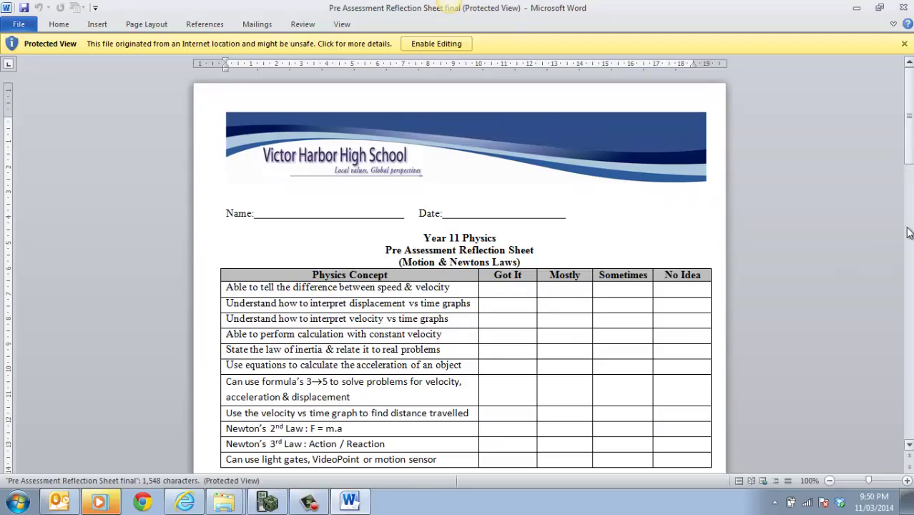
pyautogui.moveTo(908, 152); pyautogui.dragTo(911, 86)
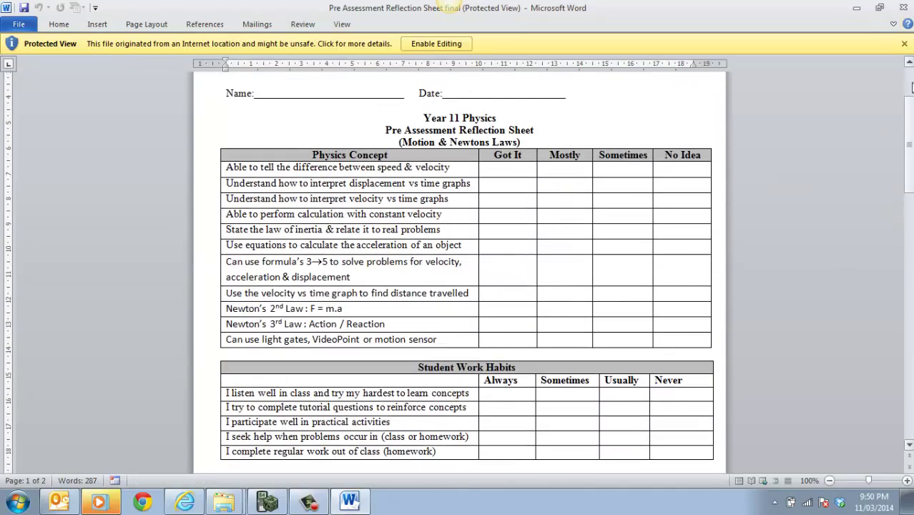
pyautogui.click(904, 8)
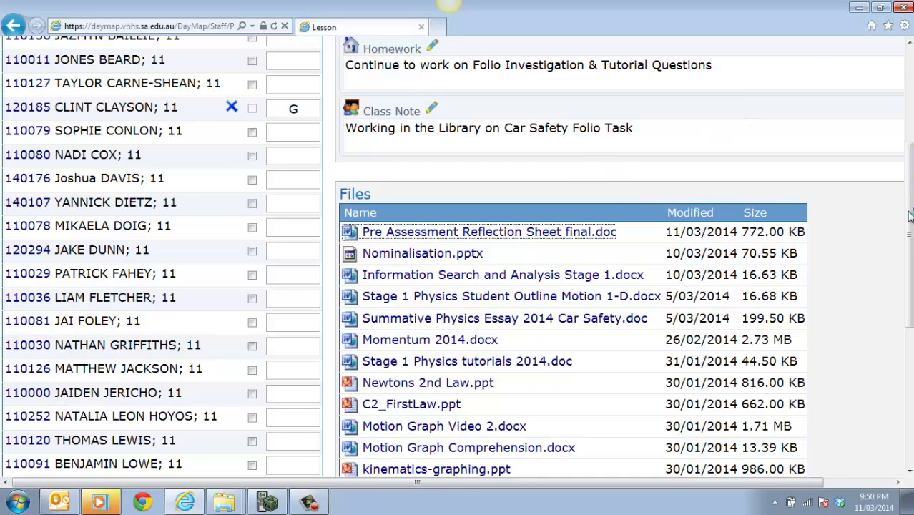
# Open Nominalisation.pptx from the lesson's files, enable editing and dismiss the Camtasia Studio add-in welcome.
pyautogui.moveTo(909, 214)
pyautogui.mouseDown()
pyautogui.moveTo(909, 154)
pyautogui.moveTo(909, 205)
pyautogui.mouseUp()
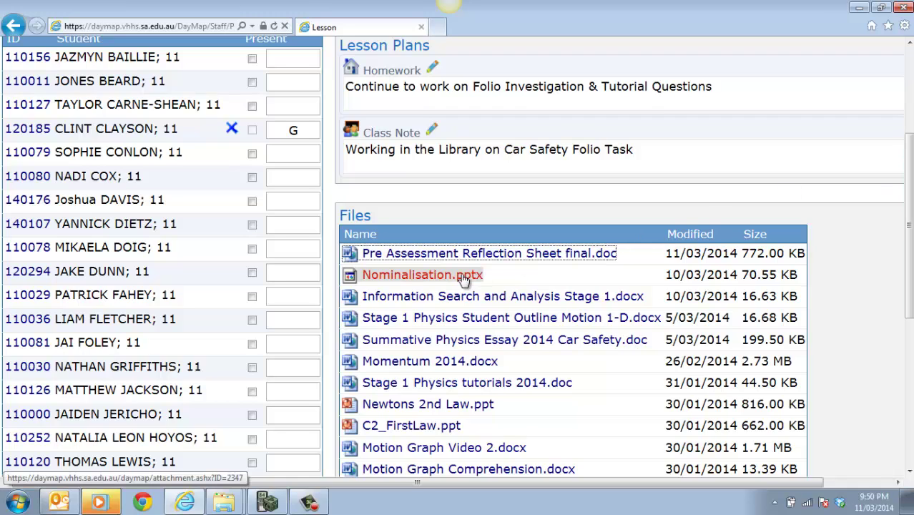
pyautogui.click(435, 279)
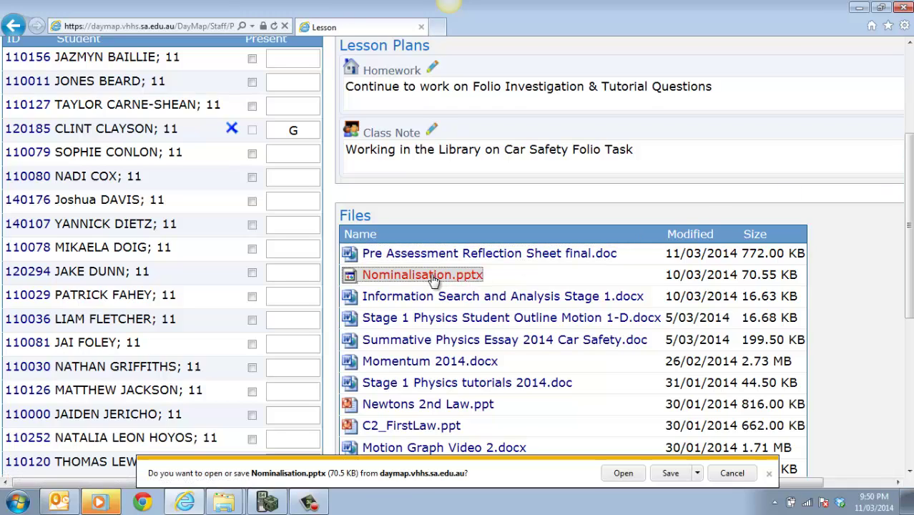
pyautogui.click(622, 473)
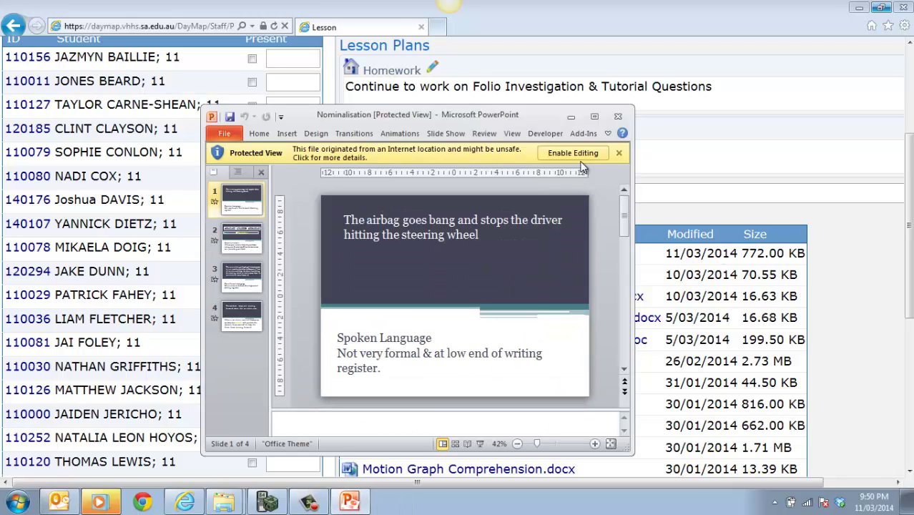
pyautogui.click(579, 156)
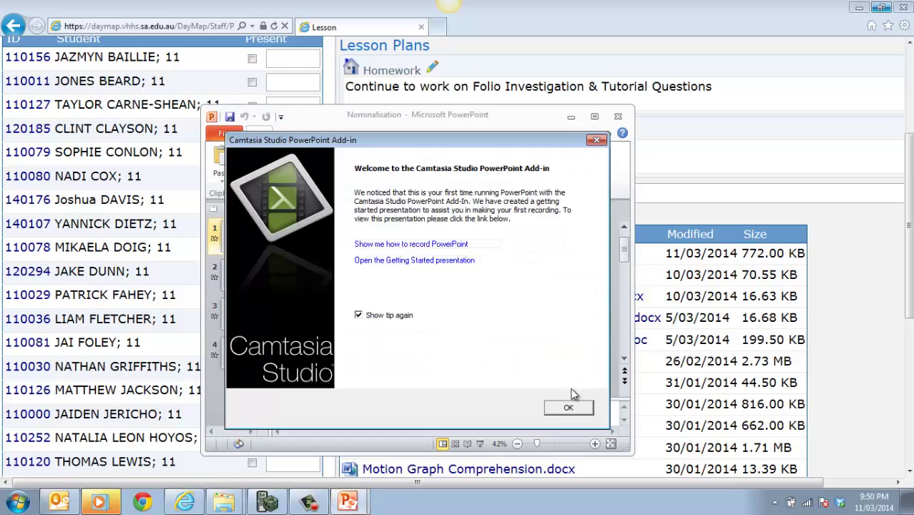
pyautogui.click(568, 409)
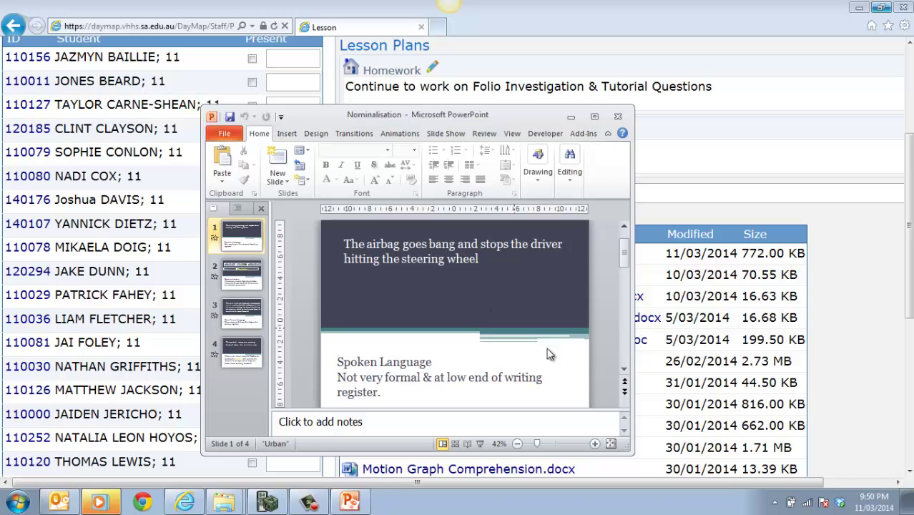
# Look through the first slides of the Nominalisation presentation and close it.
pyautogui.click(622, 369)
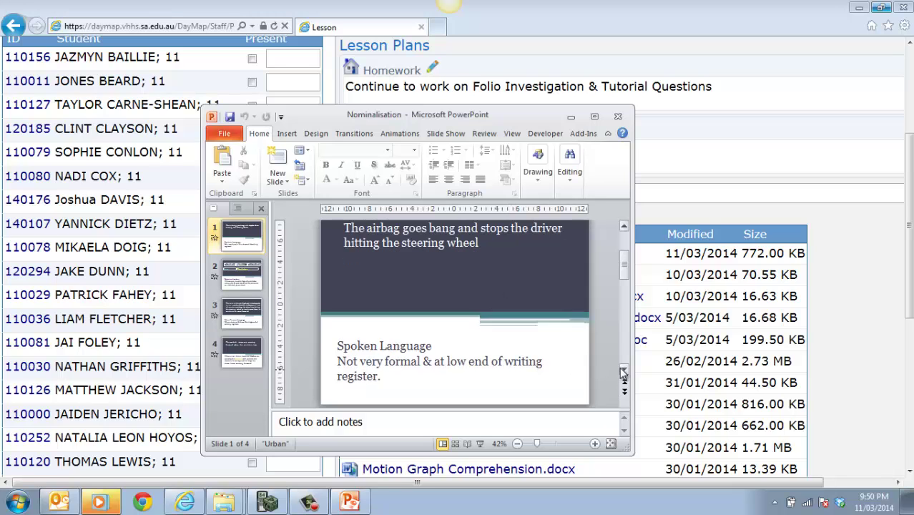
pyautogui.click(622, 369)
pyautogui.click(622, 370)
pyautogui.click(622, 369)
pyautogui.click(622, 370)
pyautogui.click(622, 370)
pyautogui.click(622, 369)
pyautogui.click(622, 370)
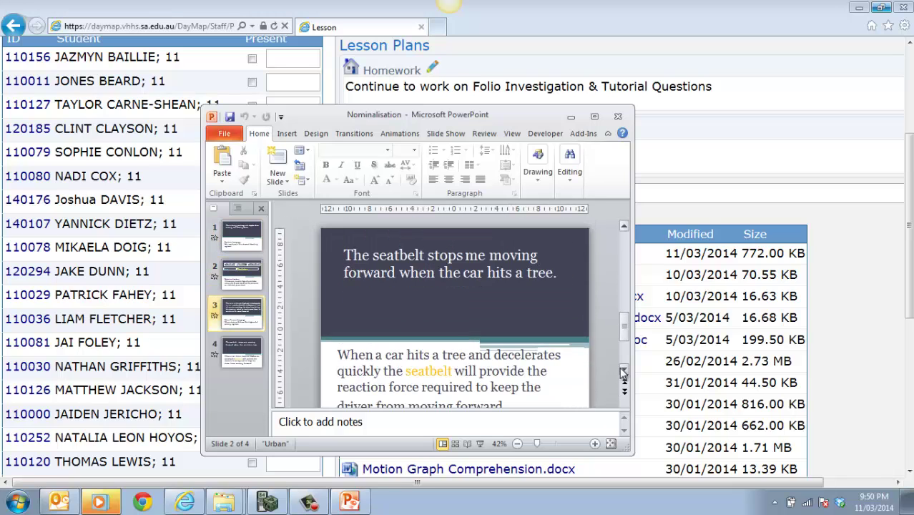
pyautogui.click(619, 117)
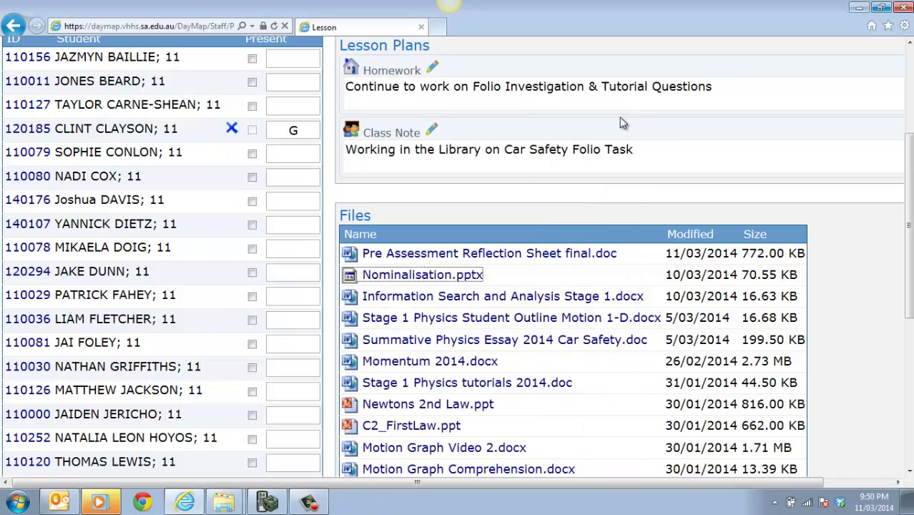
# View the blank class note form for the lesson, close it without saving, and check the other note options.
pyautogui.scroll(3, 910, 199)
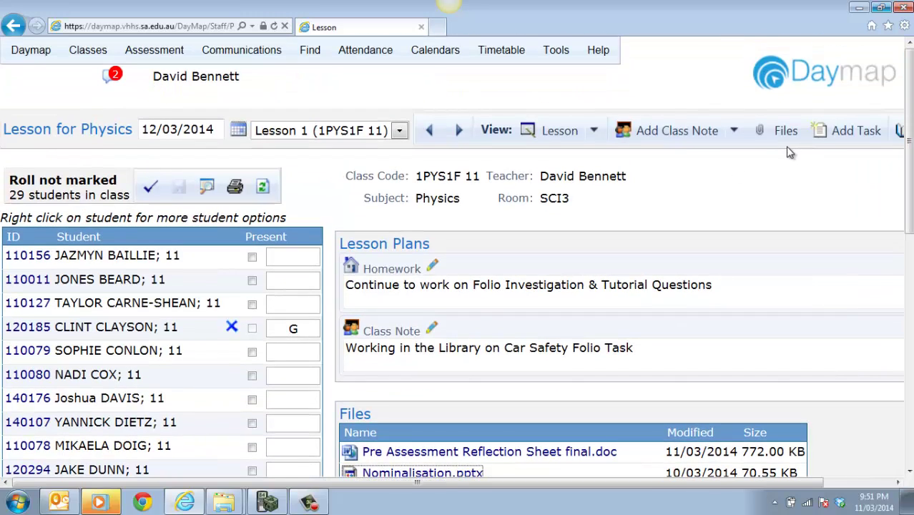
pyautogui.click(670, 136)
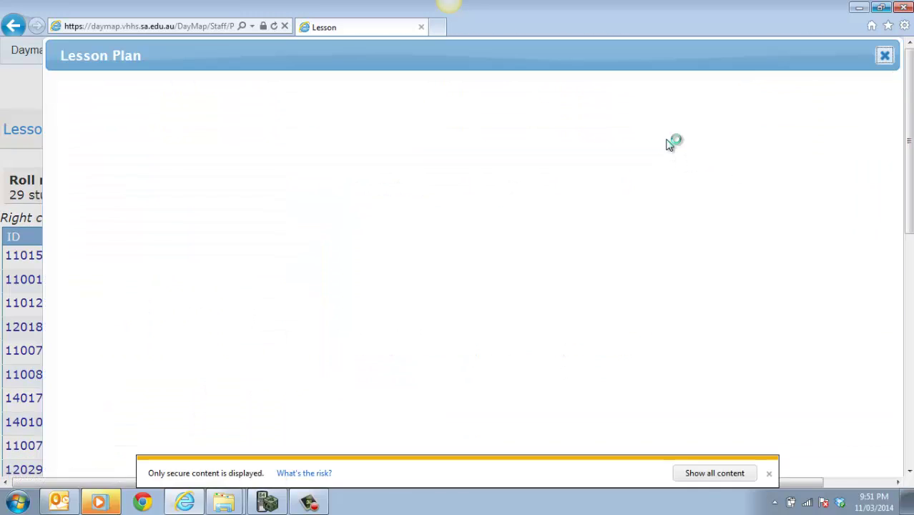
pyautogui.click(768, 473)
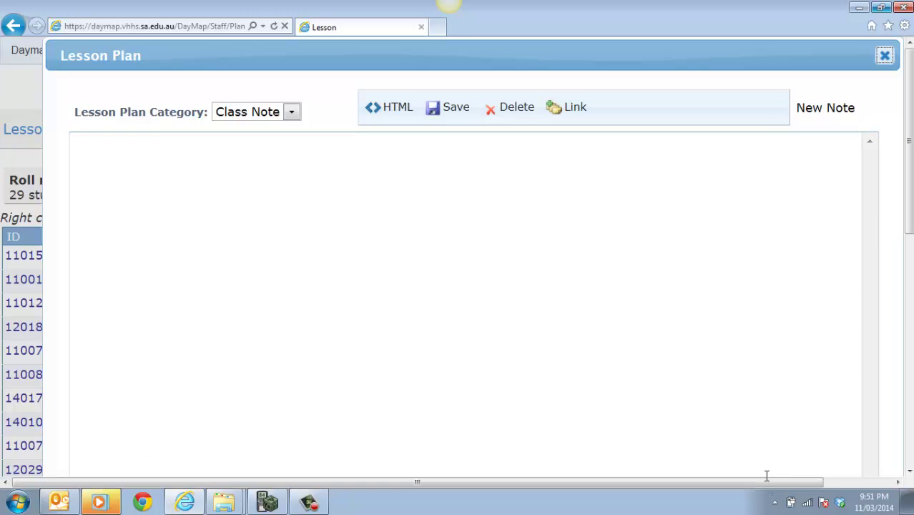
pyautogui.click(884, 57)
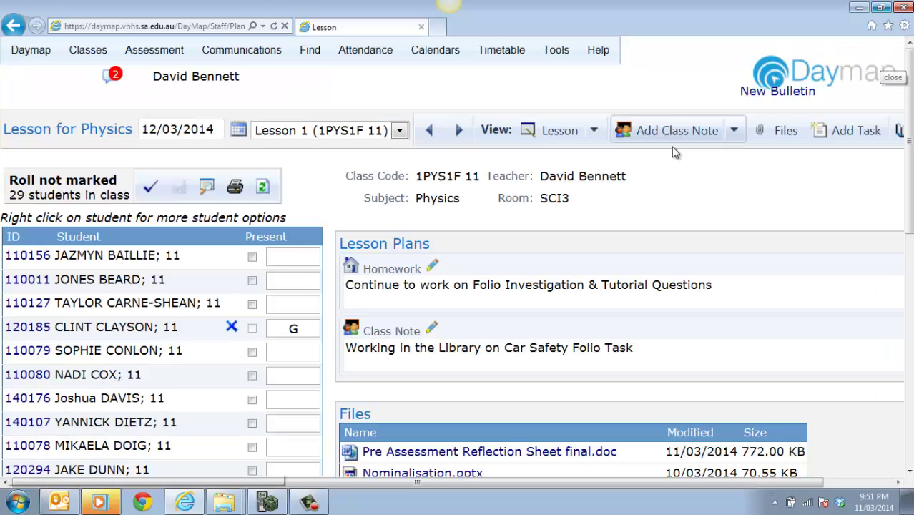
pyautogui.click(734, 133)
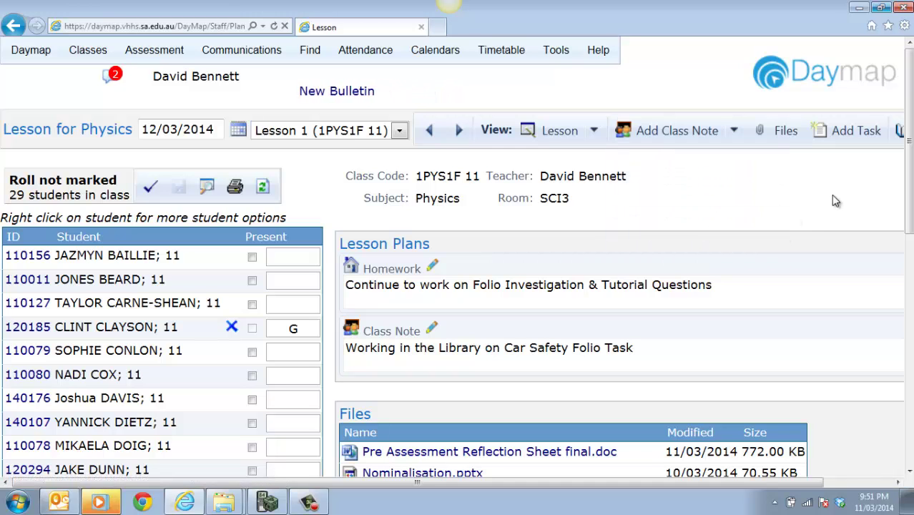
# Start a new assessment task for the Physics class from the lesson page and look through the available task types.
pyautogui.moveTo(908, 172); pyautogui.dragTo(909, 414)
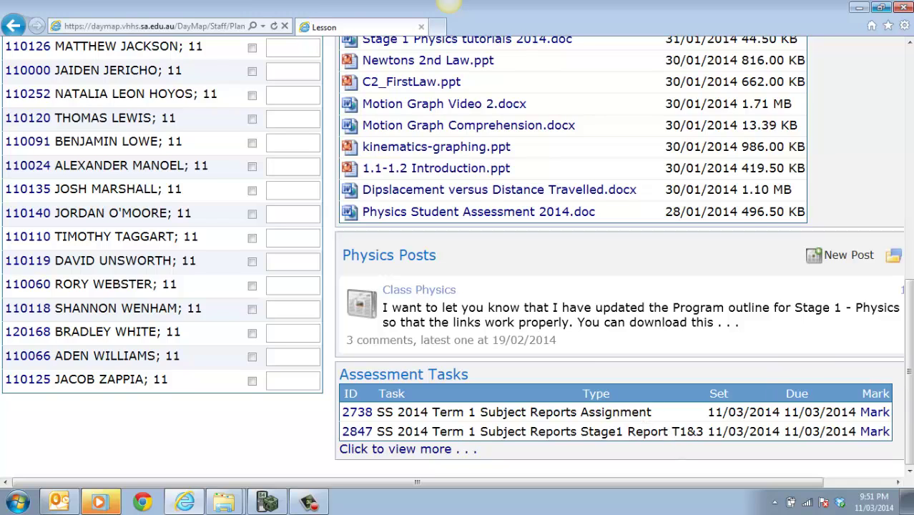
pyautogui.scroll(6, 894, 228)
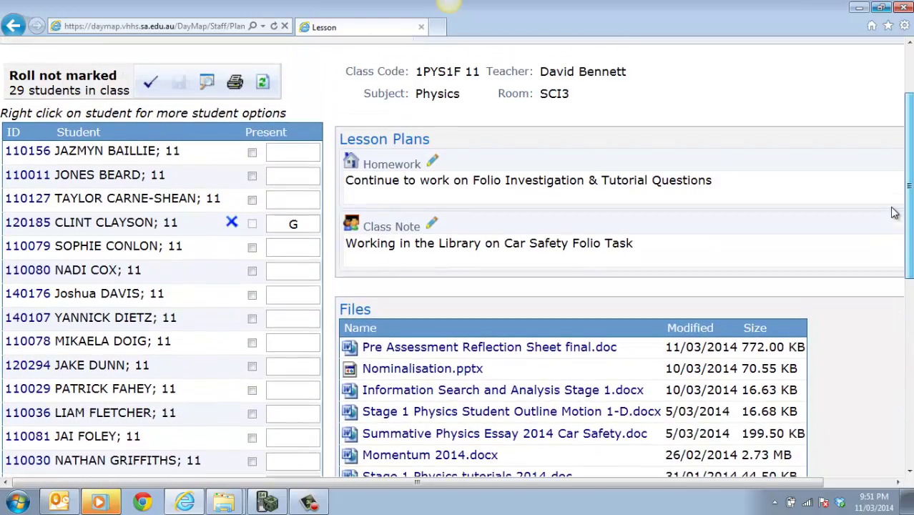
pyautogui.scroll(2, 894, 212)
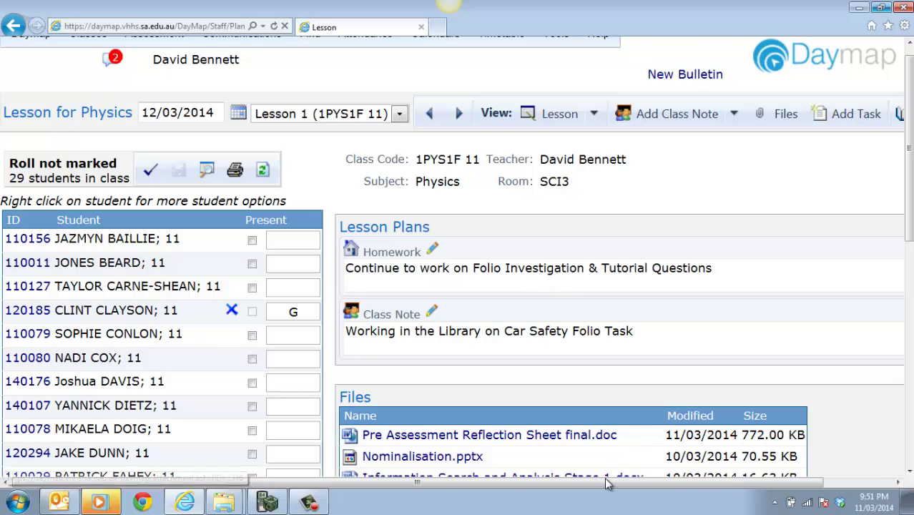
pyautogui.moveTo(605, 483); pyautogui.dragTo(697, 475)
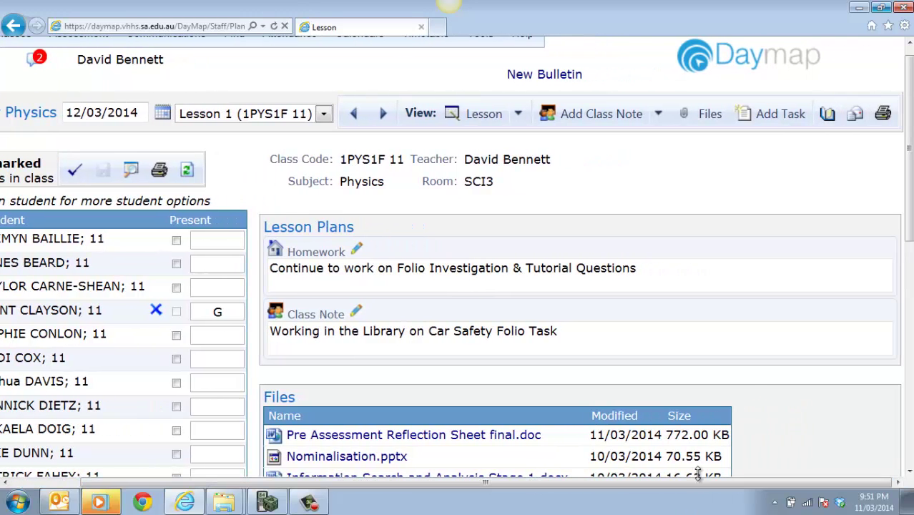
pyautogui.click(785, 126)
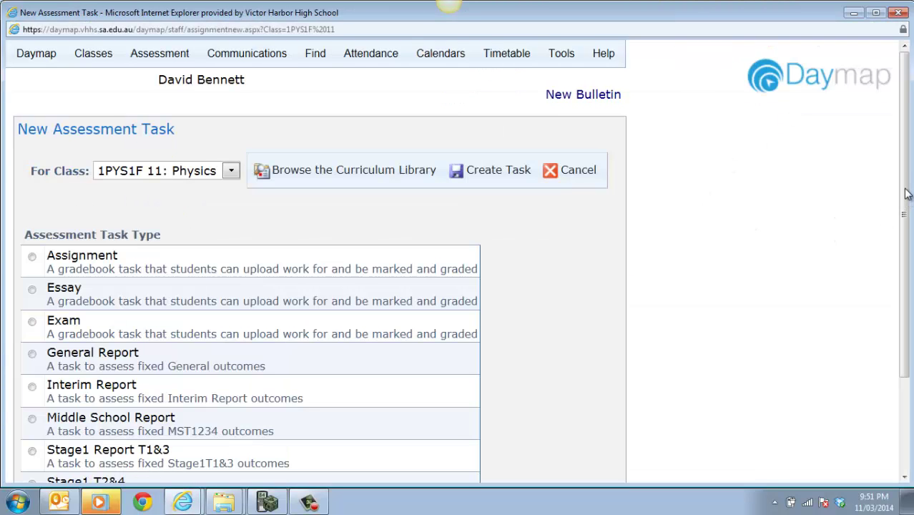
pyautogui.moveTo(907, 197); pyautogui.dragTo(908, 223)
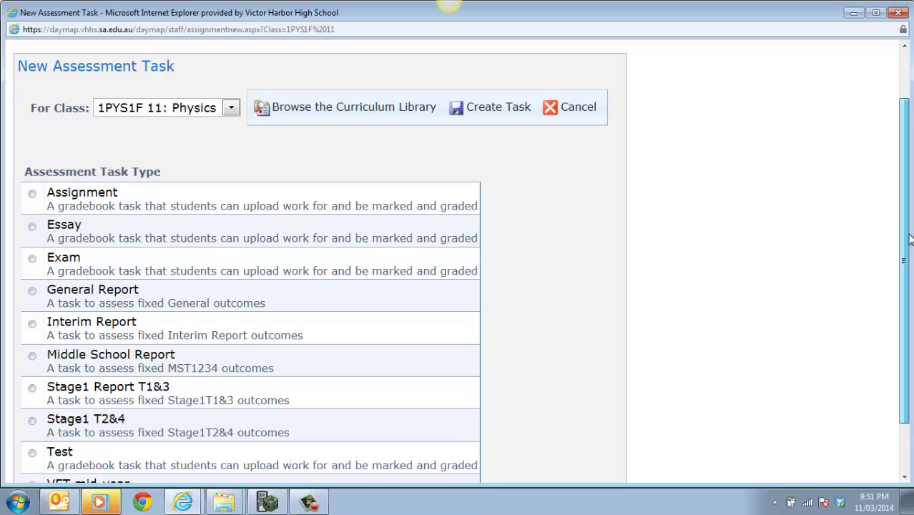
pyautogui.scroll(-2, 910, 239)
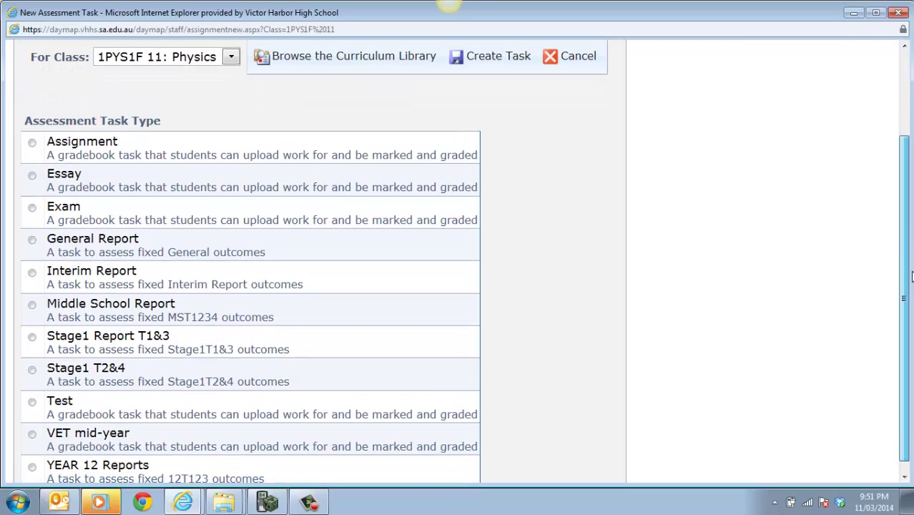
# Choose Test as the assessment task type, keep its default options and create the task.
pyautogui.click(33, 402)
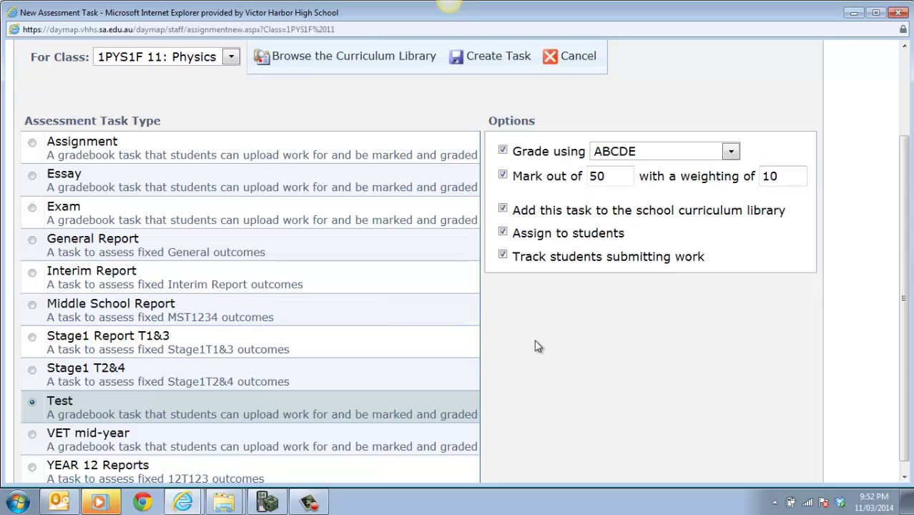
pyautogui.moveTo(903, 286); pyautogui.dragTo(902, 198)
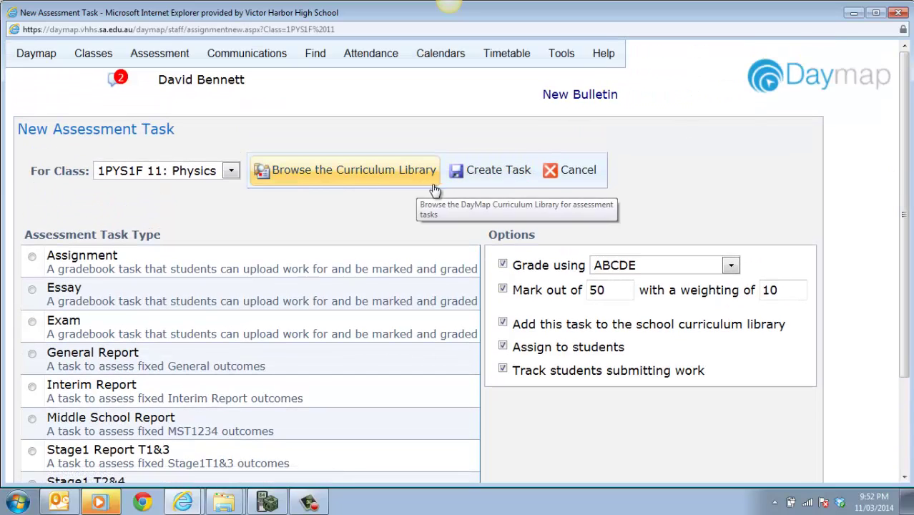
pyautogui.click(489, 175)
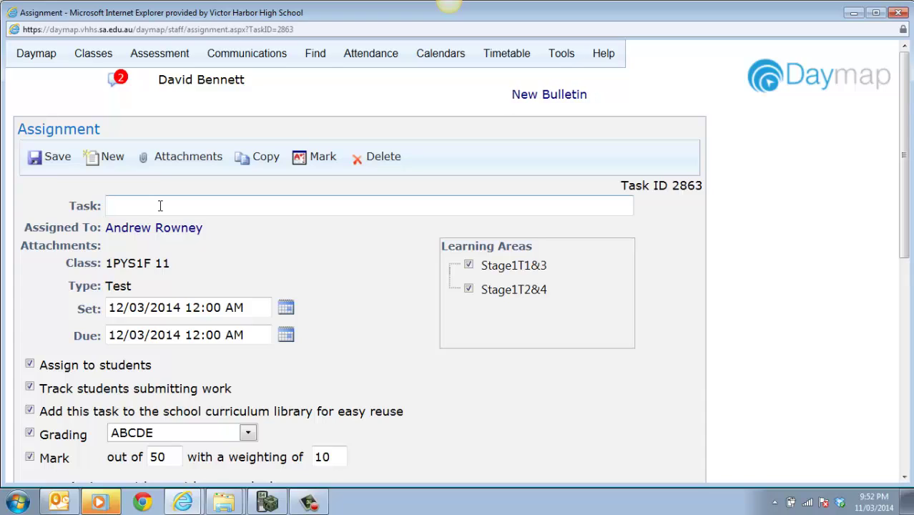
# Name the task "Motion 1D Test" and set its Set date to 21/03/2014 at 12:00 am.
pyautogui.write('Motion')
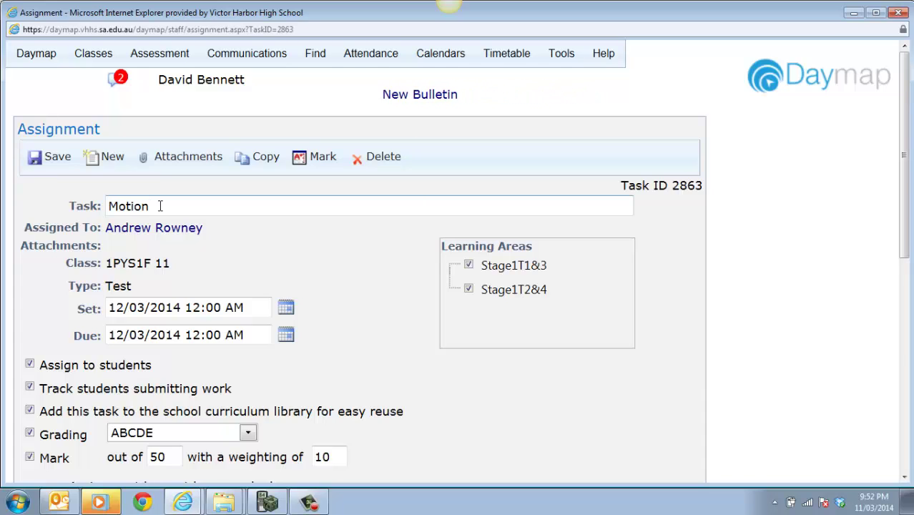
pyautogui.write(' 1D')
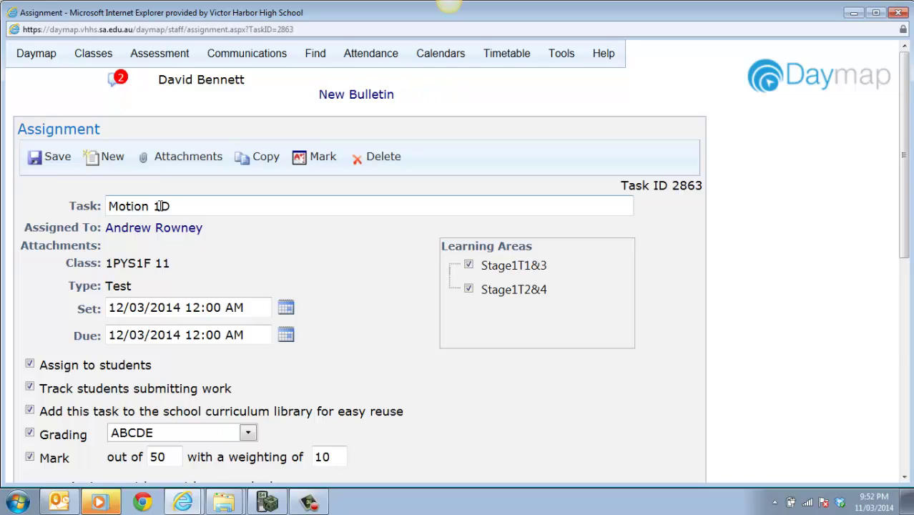
pyautogui.write(' Test')
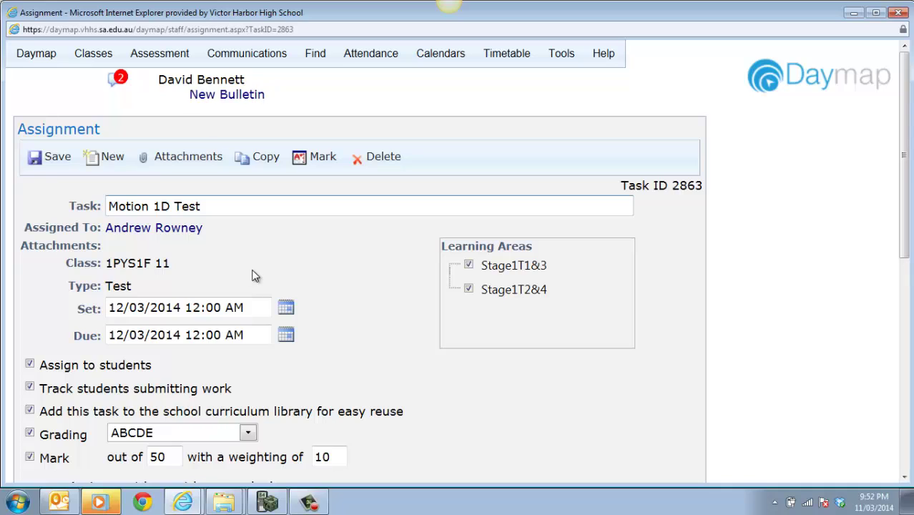
pyautogui.click(286, 308)
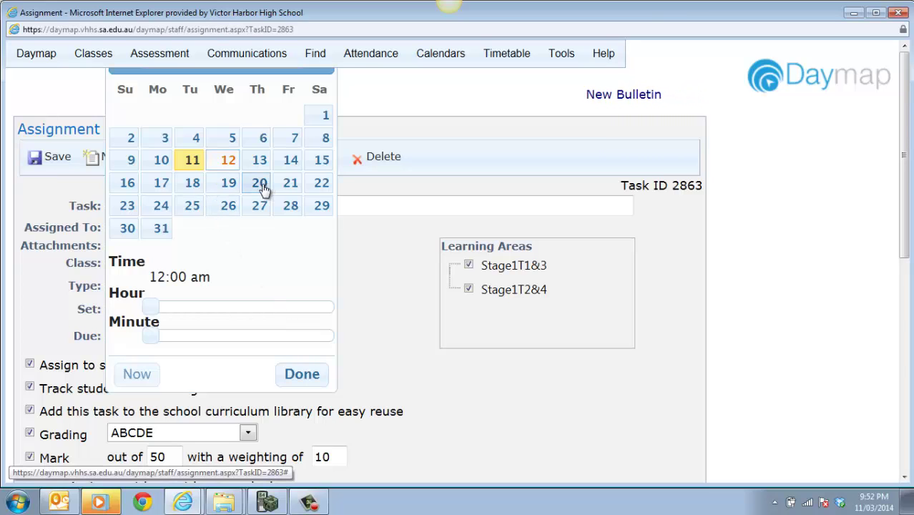
pyautogui.click(289, 183)
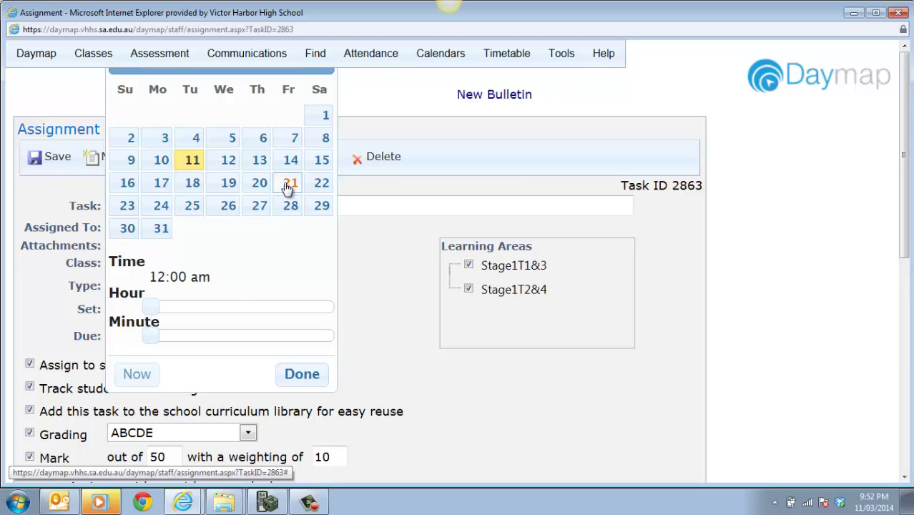
pyautogui.click(301, 374)
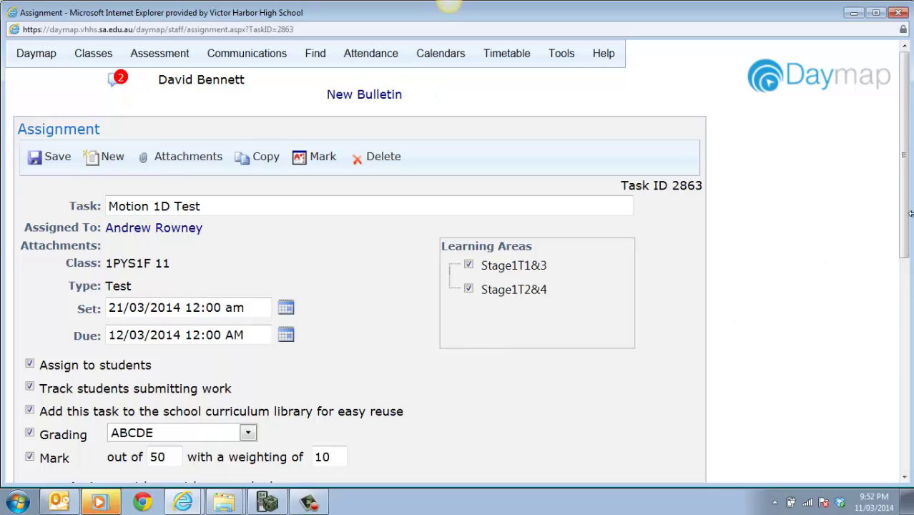
# Enter the description "Test on first 7 weeks of year" for the task and save it.
pyautogui.moveTo(908, 198); pyautogui.dragTo(908, 326)
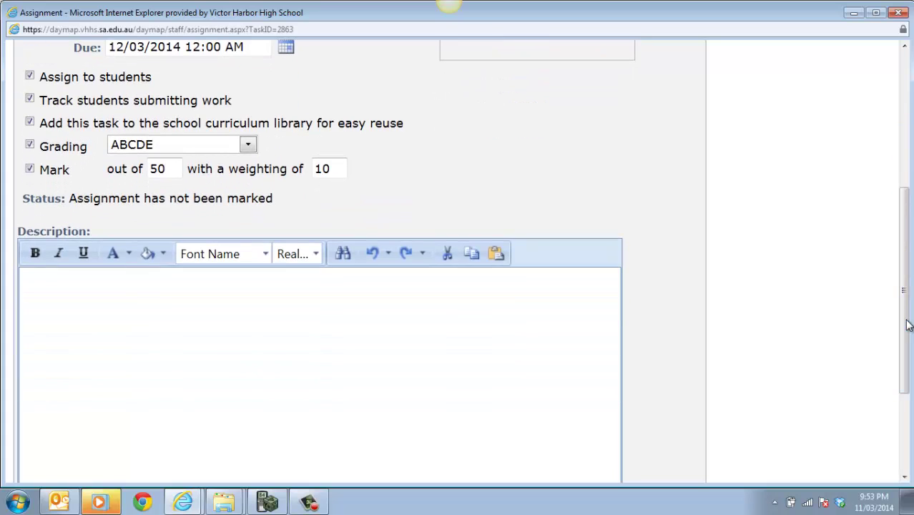
pyautogui.click(41, 280)
pyautogui.write('Test on first 7 weeks of year')
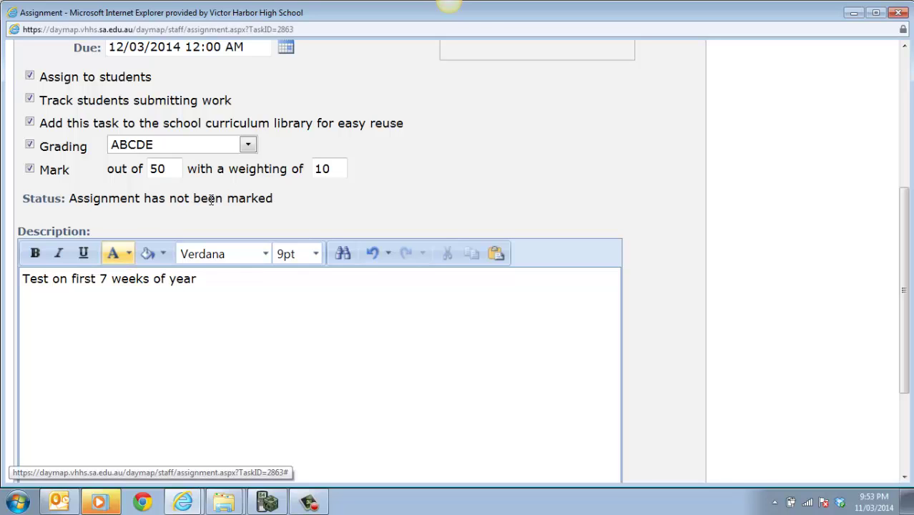
pyautogui.moveTo(902, 269); pyautogui.dragTo(900, 166)
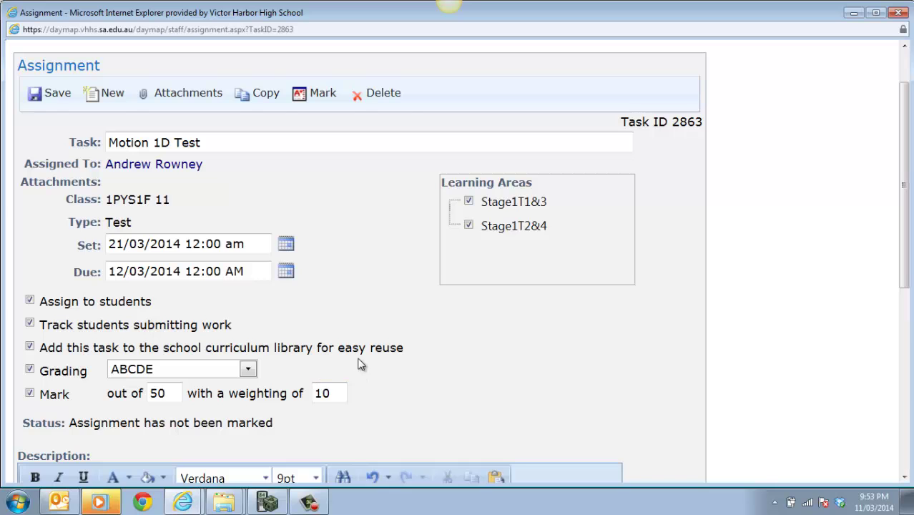
pyautogui.click(43, 94)
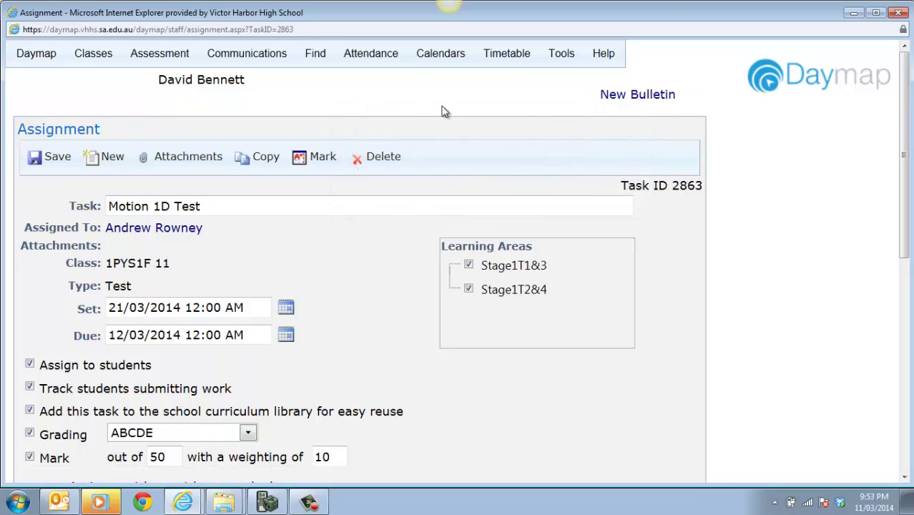
# Review the saved task, return to the Physics lesson through the day plan and find Motion 1D Test under its assessment tasks.
pyautogui.scroll(-5, 906, 129)
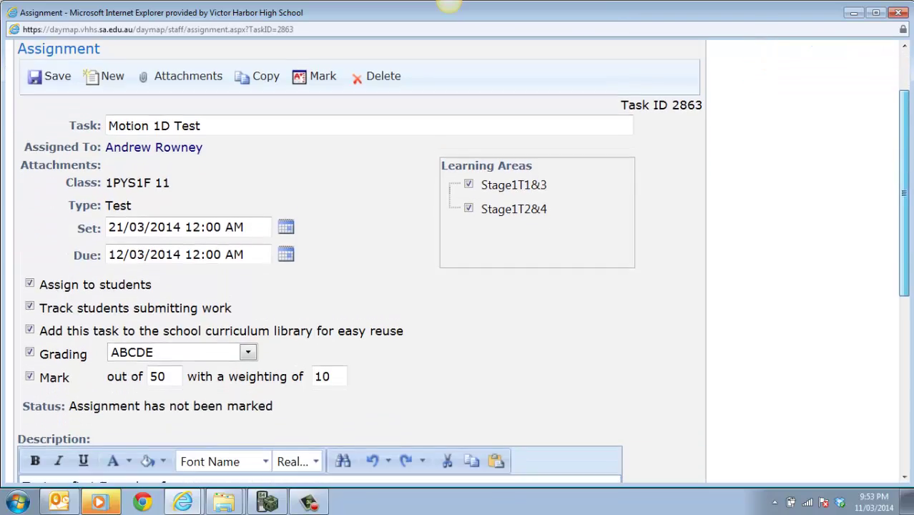
pyautogui.scroll(-3, 319, 286)
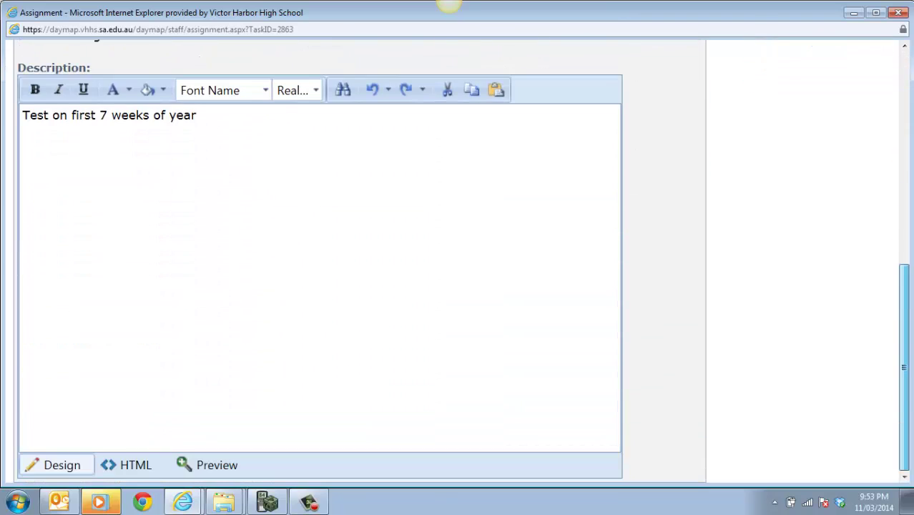
pyautogui.scroll(6, 878, 148)
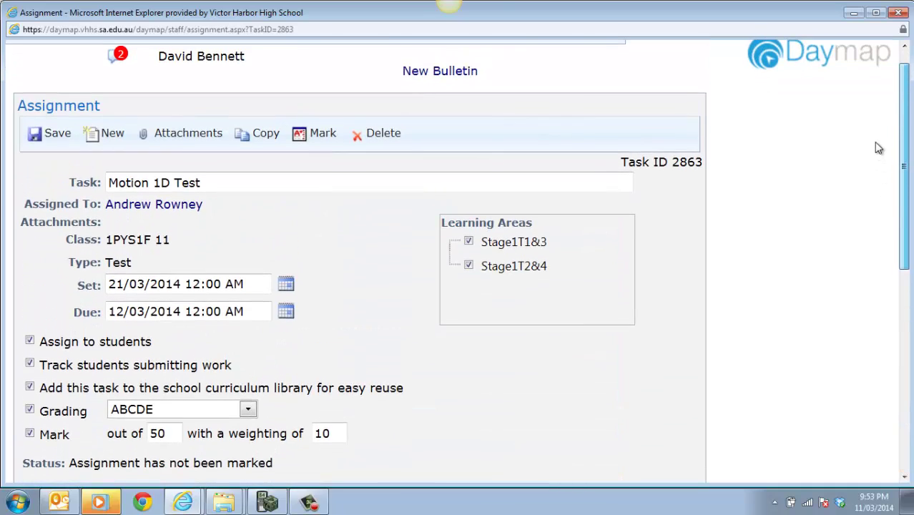
pyautogui.scroll(1, 878, 147)
pyautogui.moveTo(127, 59)
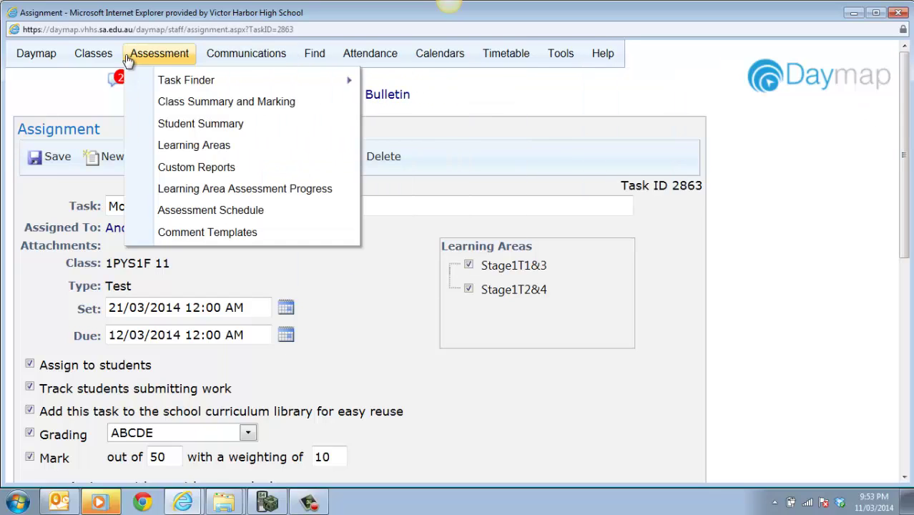
pyautogui.click(35, 54)
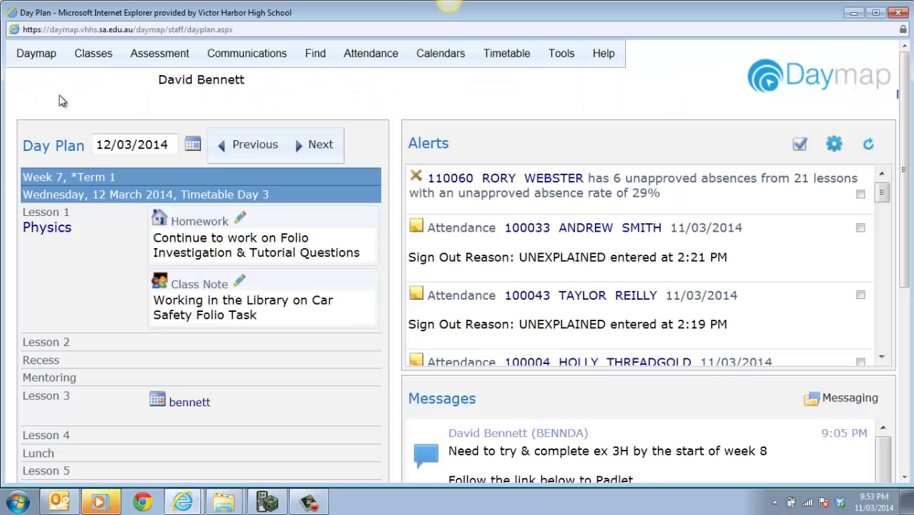
pyautogui.click(67, 229)
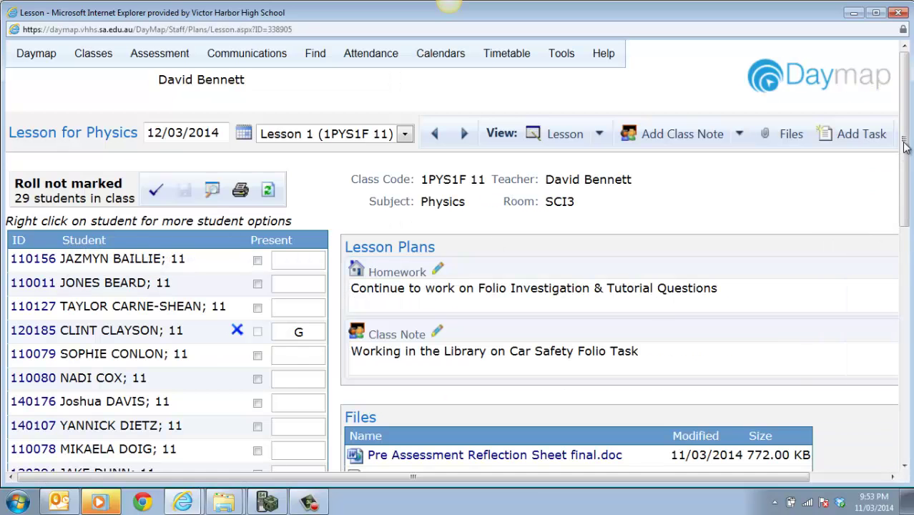
pyautogui.moveTo(904, 146); pyautogui.dragTo(908, 371)
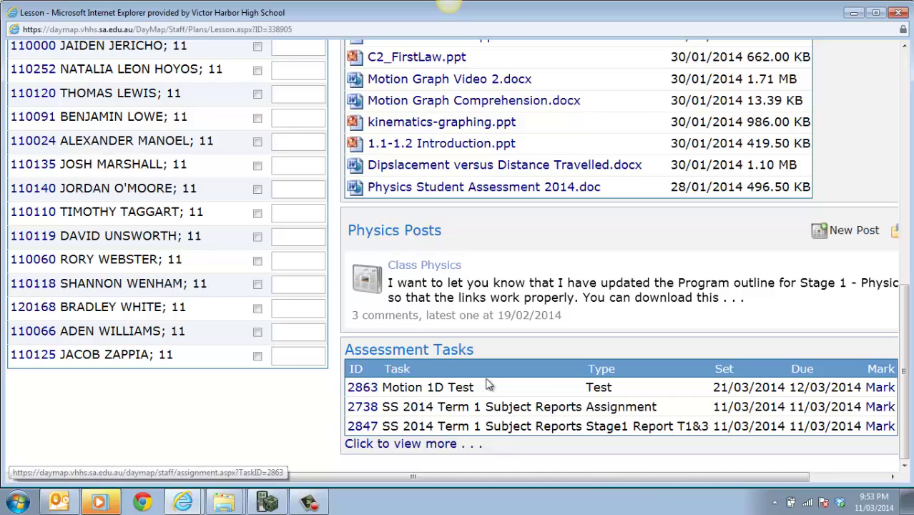
# View the marking page of Motion 1D Test with its mark, grade and comments fields, and close it without entering results.
pyautogui.click(887, 389)
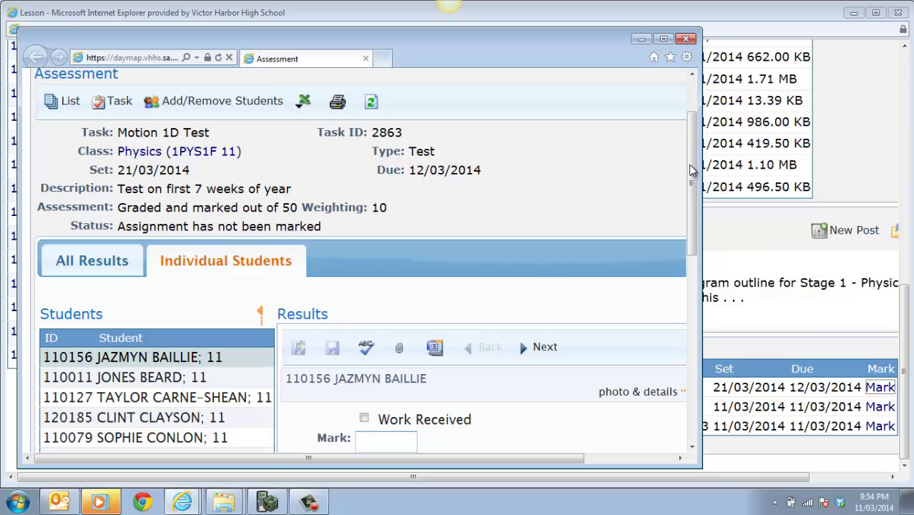
pyautogui.scroll(-3, 694, 214)
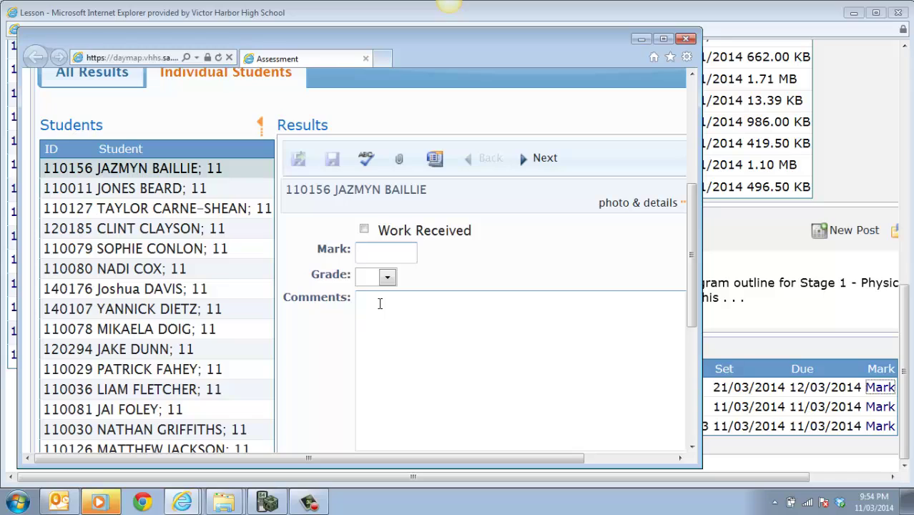
pyautogui.click(369, 249)
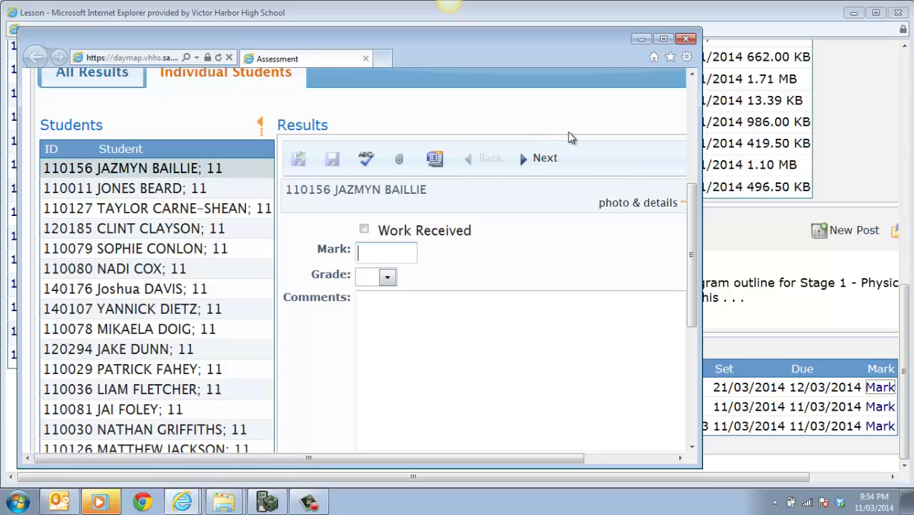
pyautogui.click(686, 39)
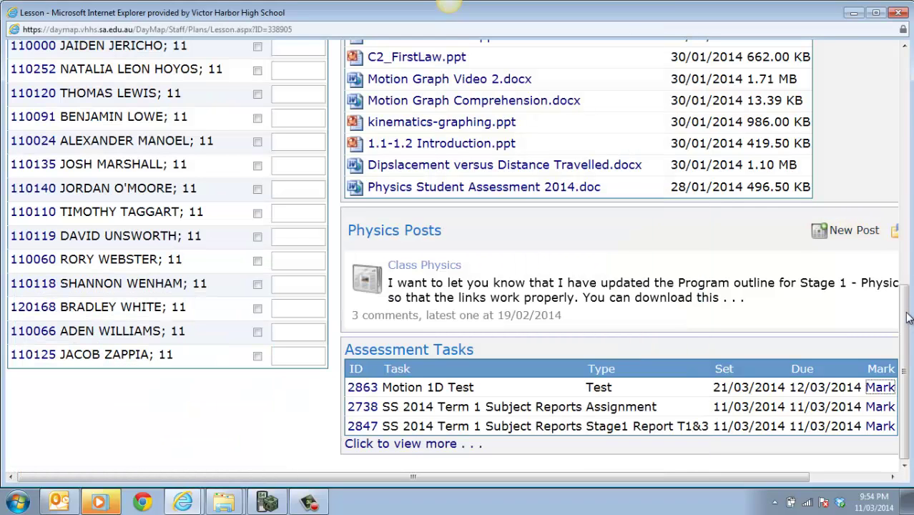
# Look over the lesson plans and the attached files on the Physics lesson page.
pyautogui.moveTo(906, 318); pyautogui.dragTo(895, 125)
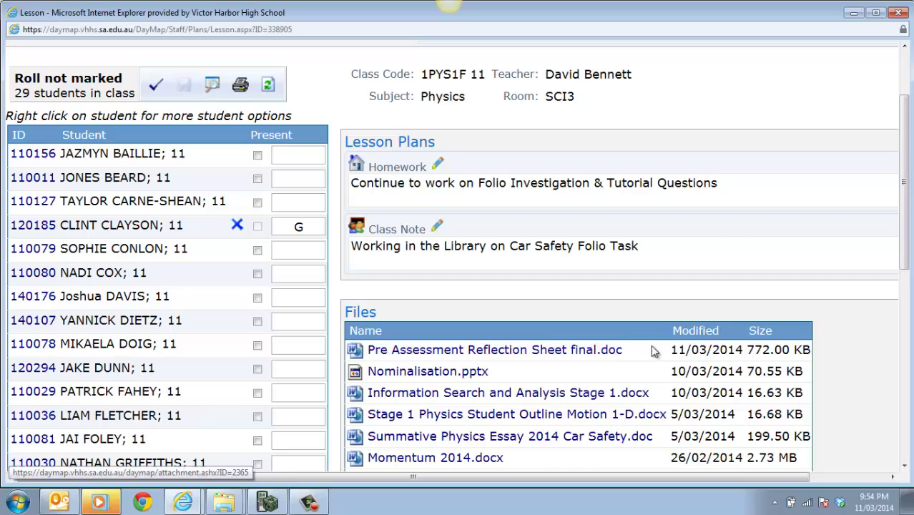
pyautogui.scroll(-1, 910, 209)
pyautogui.scroll(-10, 910, 209)
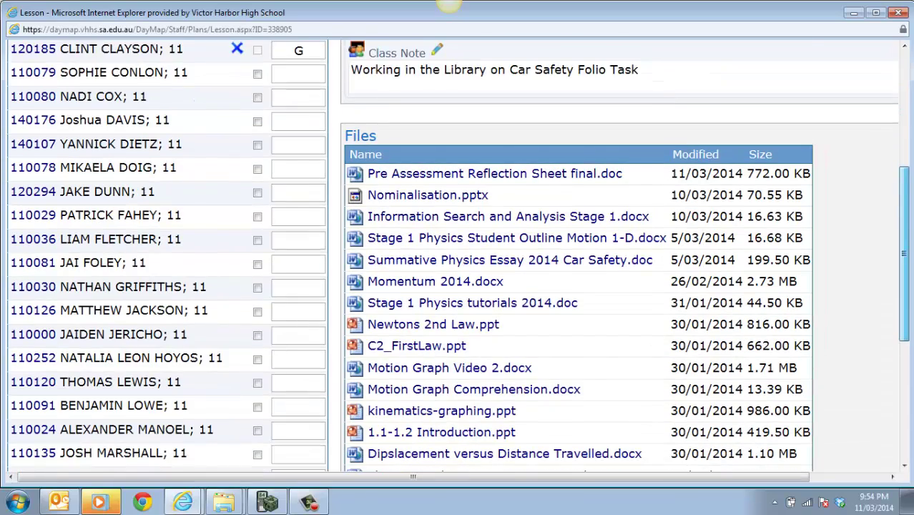